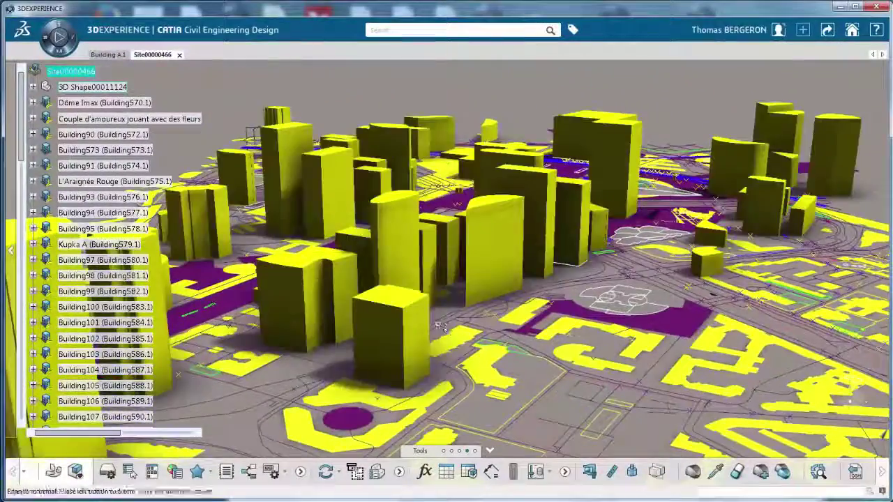
# Tilt the city model in the 3DPlay viewer to a lower viewing angle
pyautogui.moveTo(624, 328)
pyautogui.mouseDown(button='middle')
pyautogui.moveTo(625, 299)
pyautogui.moveTo(655, 316)
pyautogui.moveTo(512, 313)
pyautogui.moveTo(522, 376)
pyautogui.moveTo(428, 339)
pyautogui.moveTo(614, 337)
pyautogui.moveTo(621, 324)
pyautogui.mouseUp(button='middle')
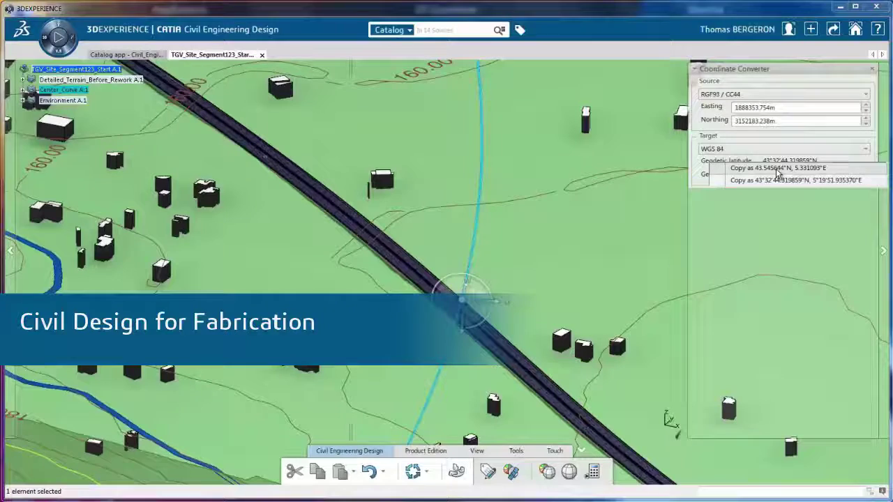
# Copy the converted WGS 84 coordinates, zoom onto the green hospital building, and turn off range colouring
pyautogui.click(778, 169)
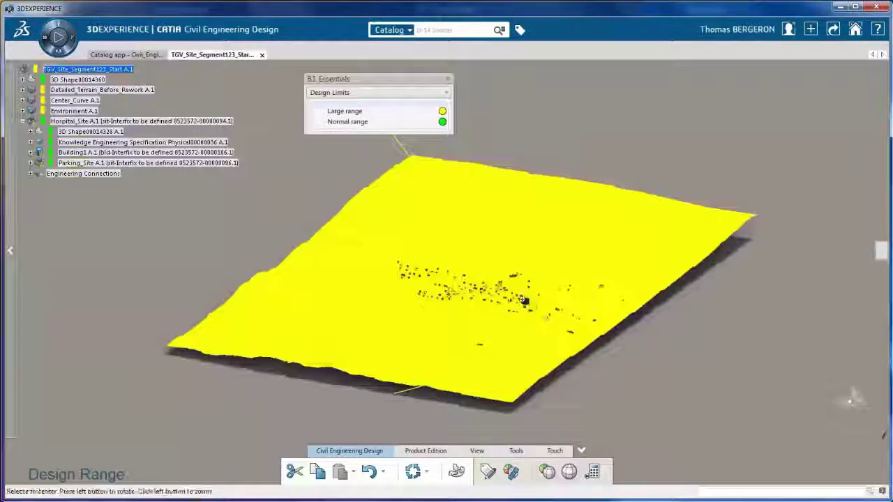
pyautogui.moveTo(525, 300); pyautogui.dragTo(336, 169, button='middle')
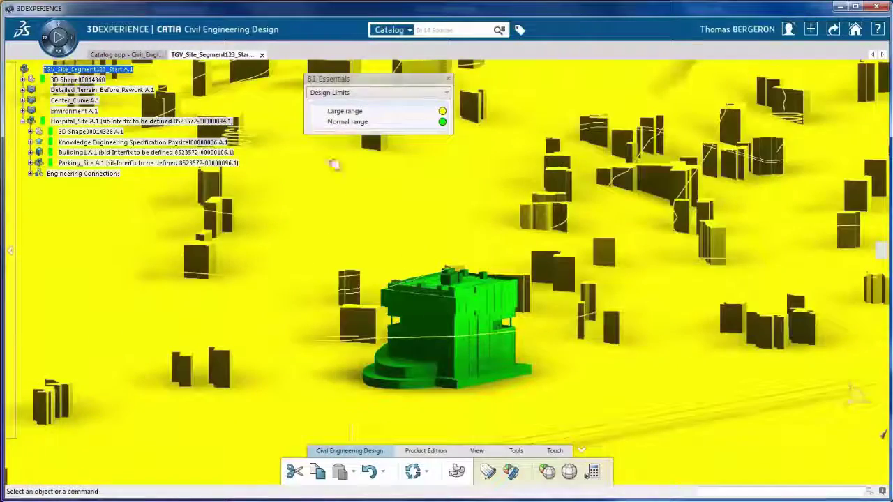
pyautogui.click(449, 81)
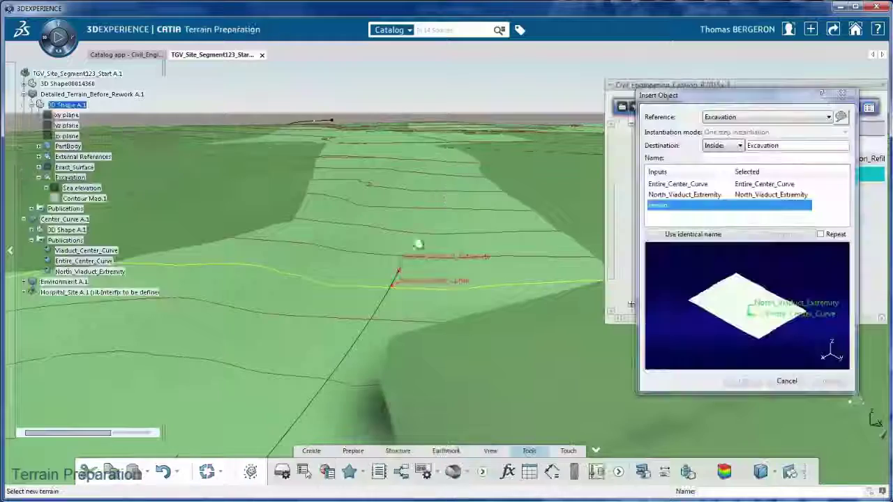
# Confirm the 20m Excavation_Width and create the excavation along the viaduct center curve
pyautogui.moveTo(452, 226); pyautogui.dragTo(539, 234, button='middle')
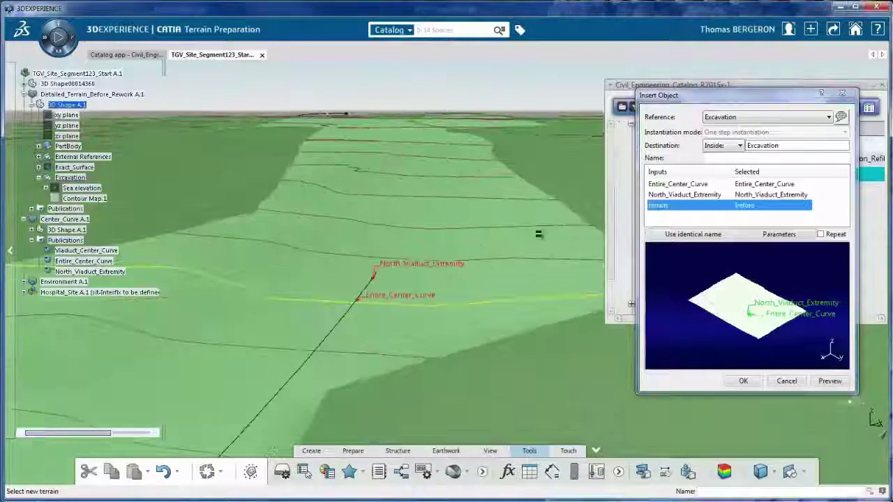
pyautogui.click(802, 391)
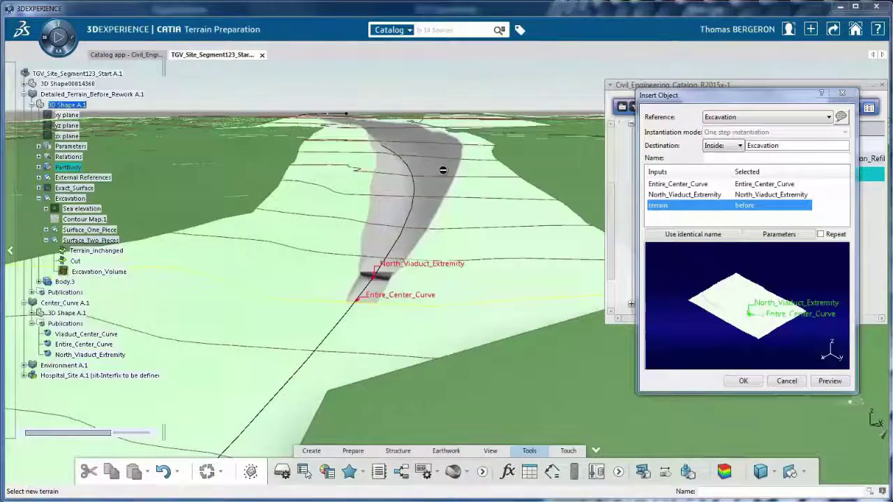
pyautogui.moveTo(443, 171); pyautogui.dragTo(319, 347, button='middle')
pyautogui.click(779, 234)
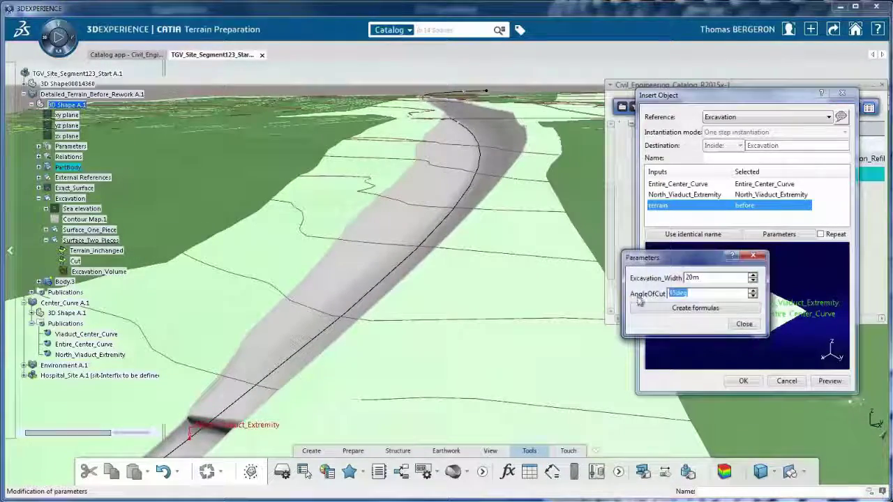
pyautogui.click(744, 323)
pyautogui.click(743, 381)
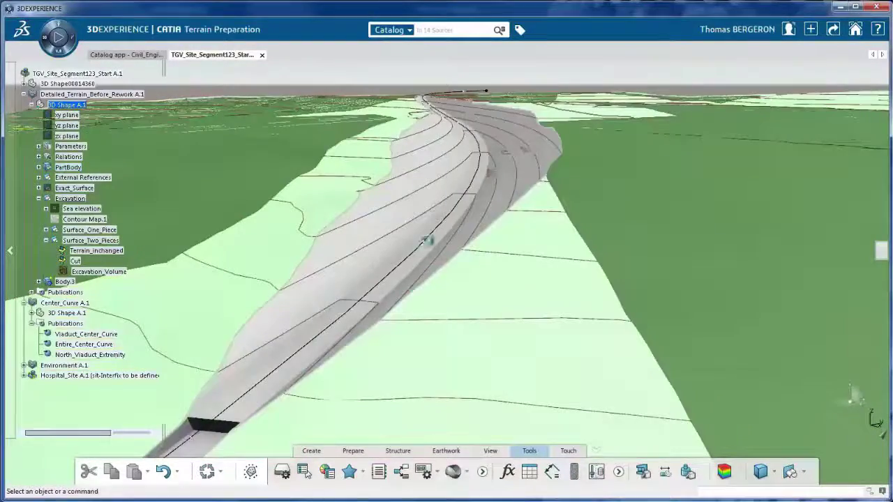
pyautogui.moveTo(427, 240); pyautogui.dragTo(409, 293, button='middle')
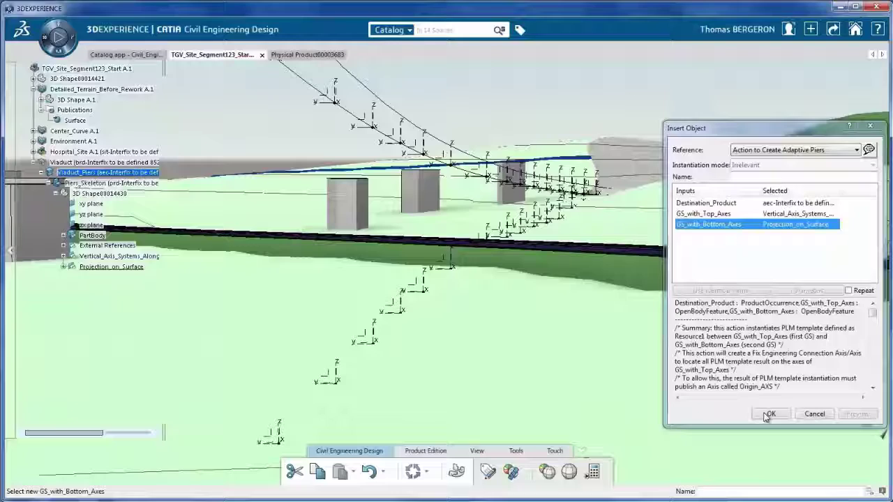
# Generate the adaptive piers along the viaduct and colour them by Major Revision Status
pyautogui.click(768, 415)
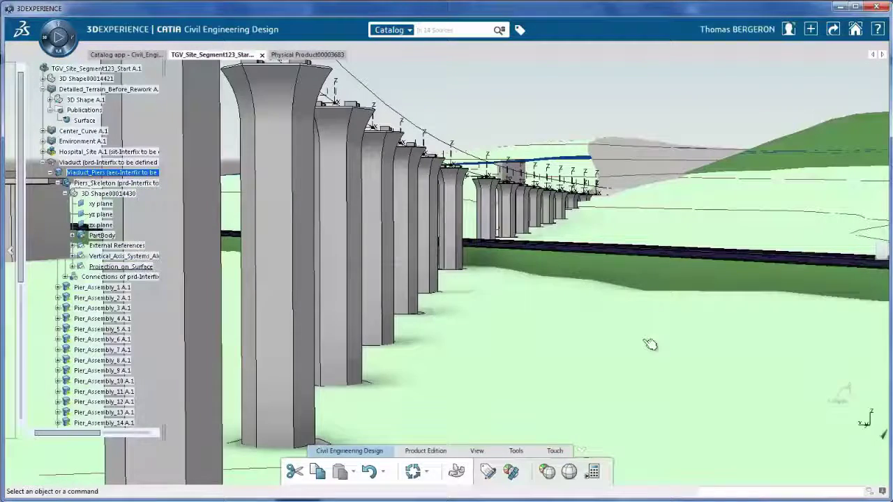
pyautogui.moveTo(650, 344); pyautogui.dragTo(381, 296, button='middle')
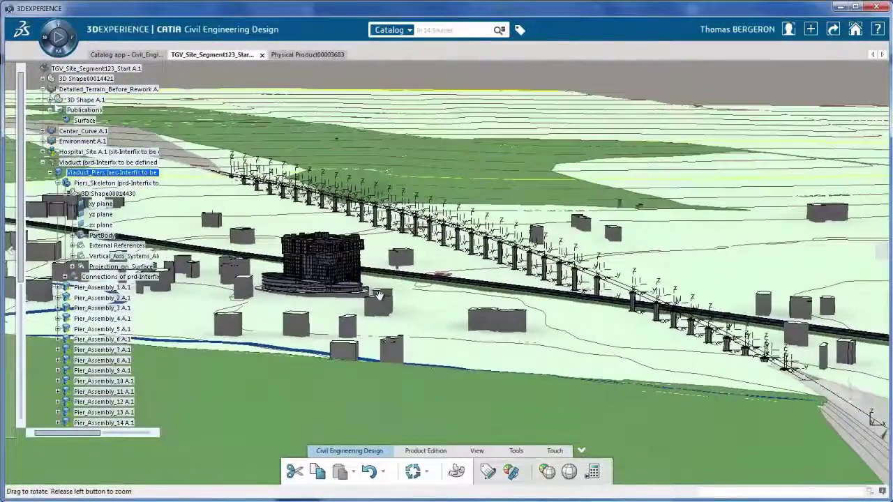
pyautogui.click(58, 183)
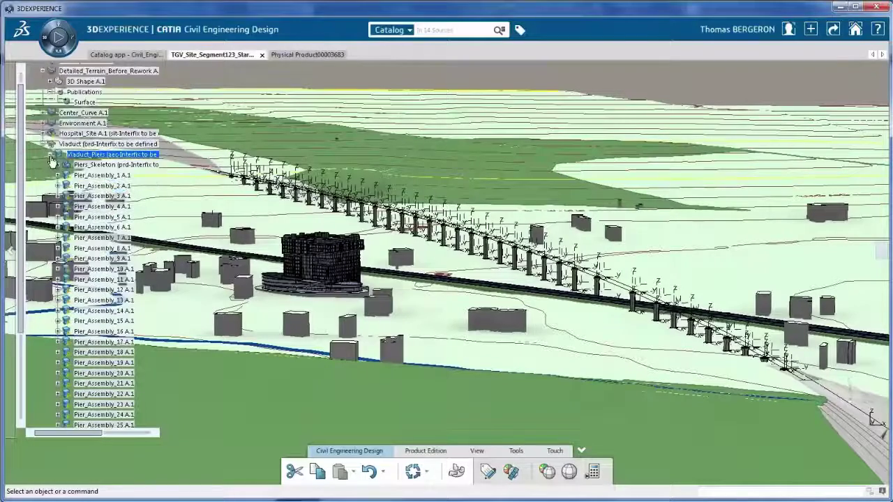
pyautogui.click(131, 166)
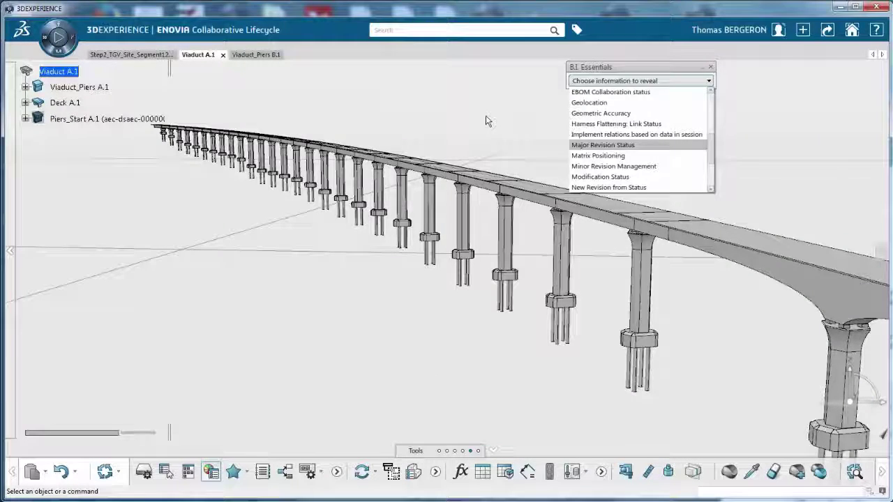
pyautogui.press('Return')
pyautogui.moveTo(438, 251); pyautogui.dragTo(379, 261, button='middle')
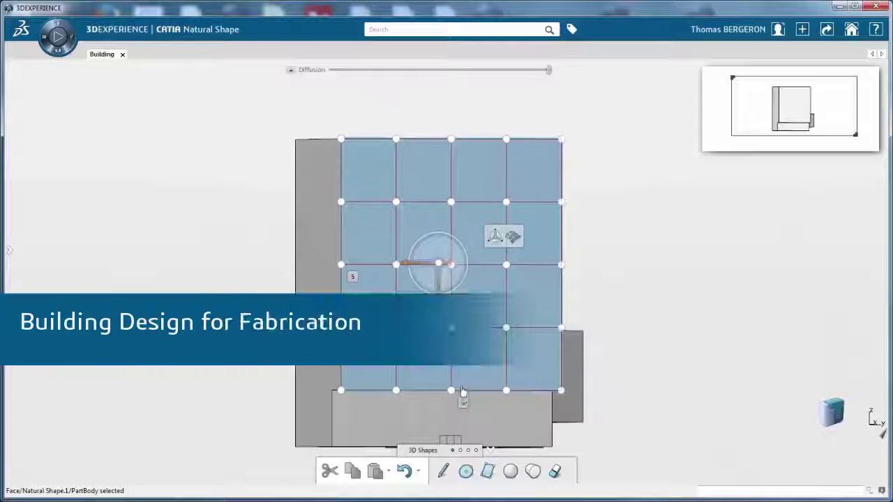
# Pull the blue facade's subdivision grid out of plane to curve the surface, viewed in perspective
pyautogui.moveTo(353, 279); pyautogui.dragTo(473, 207, button='middle')
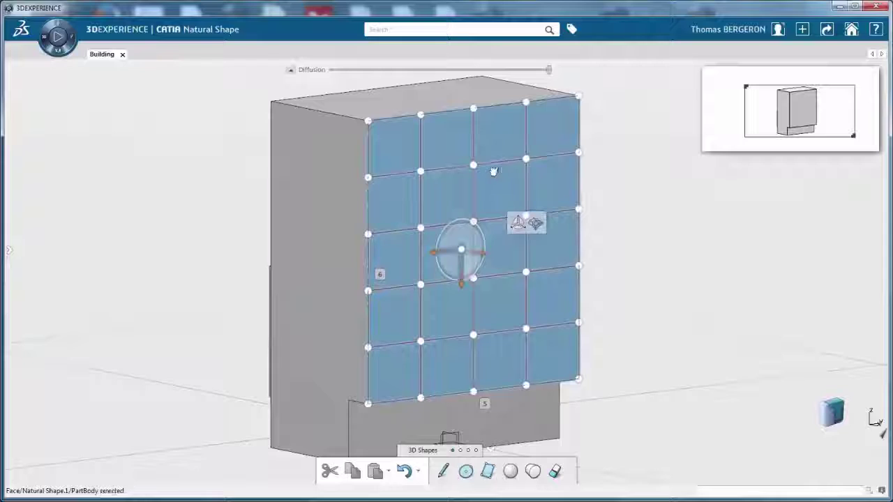
pyautogui.moveTo(511, 167); pyautogui.dragTo(476, 150)
pyautogui.moveTo(475, 150); pyautogui.dragTo(803, 335, button='middle')
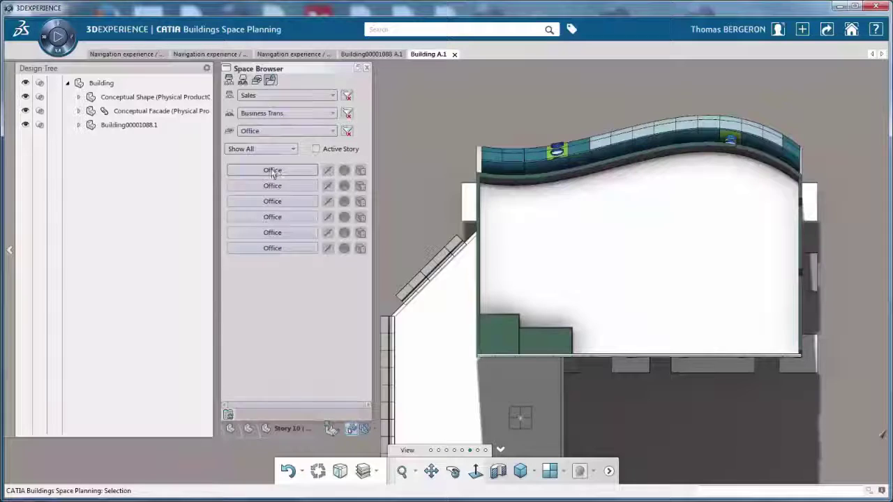
# Select the 6Warriors games space in the story's floor plan
pyautogui.click(596, 255)
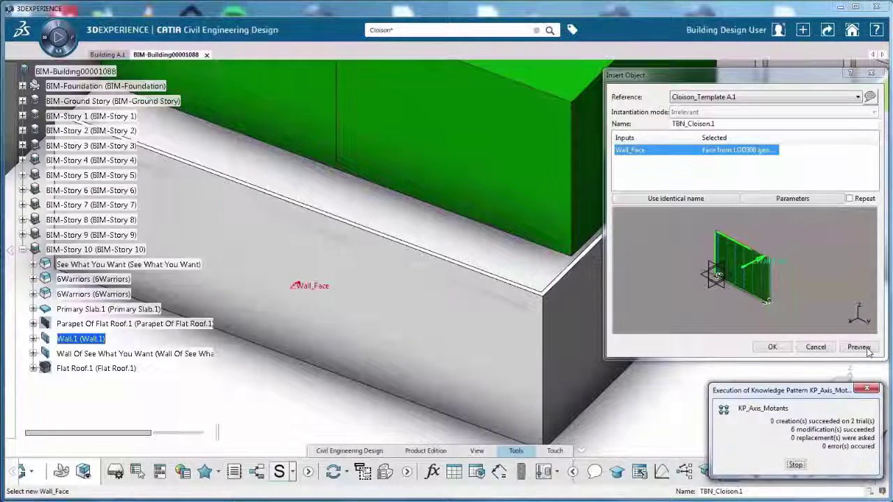
# Insert the Cloison_Template A.1 partition panels and raise the section plane to reveal the upper stories
pyautogui.click(772, 347)
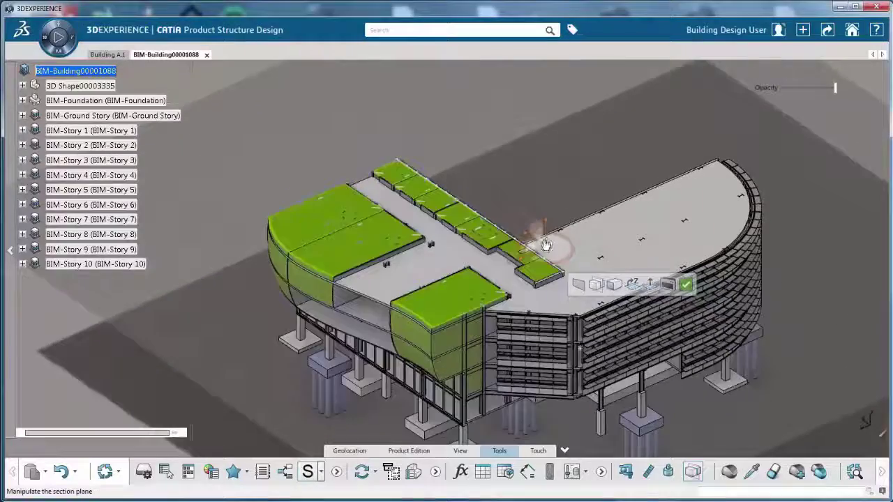
pyautogui.moveTo(552, 243); pyautogui.dragTo(551, 68)
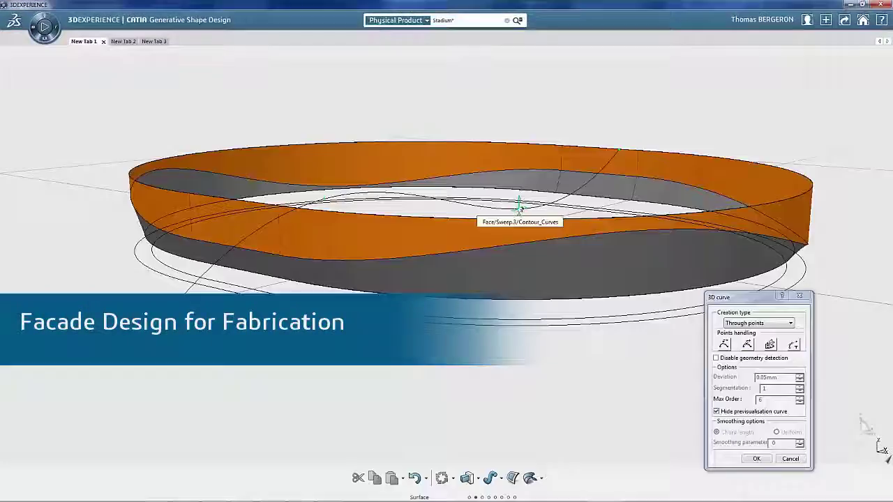
# Place the 3D curve's points across the stadium facade band in the four-view layout and finish it
pyautogui.click(519, 206)
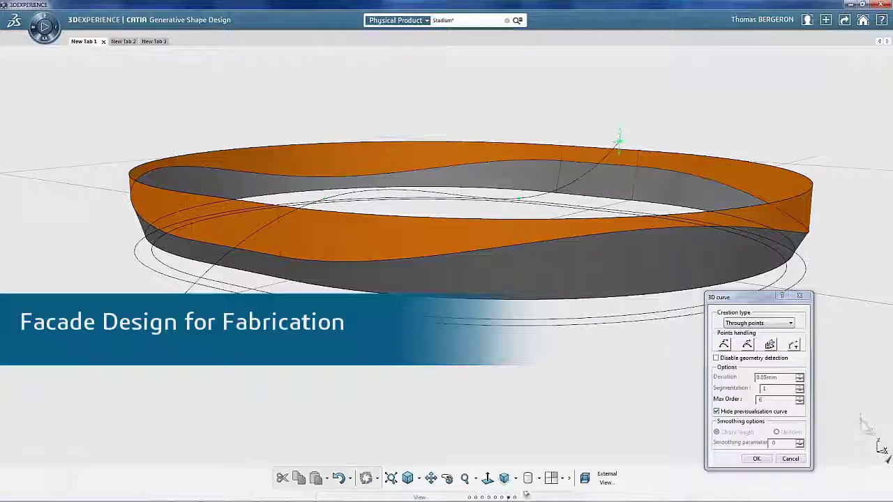
pyautogui.click(551, 479)
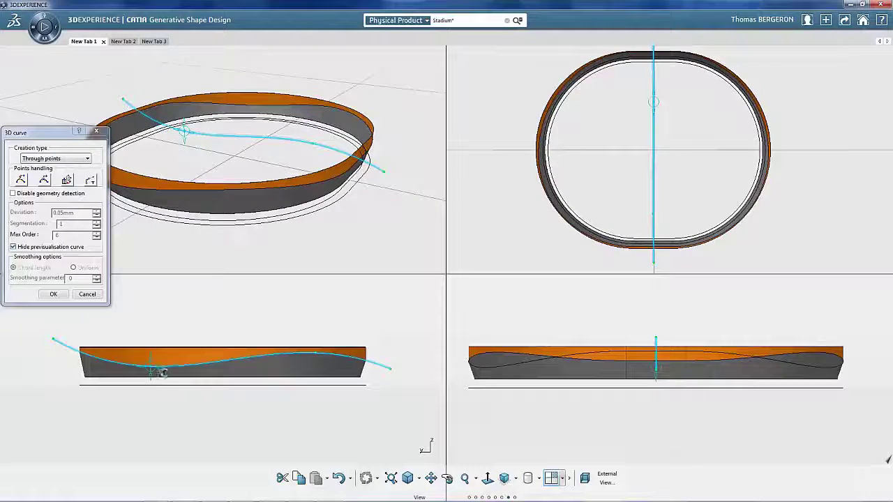
pyautogui.click(384, 381)
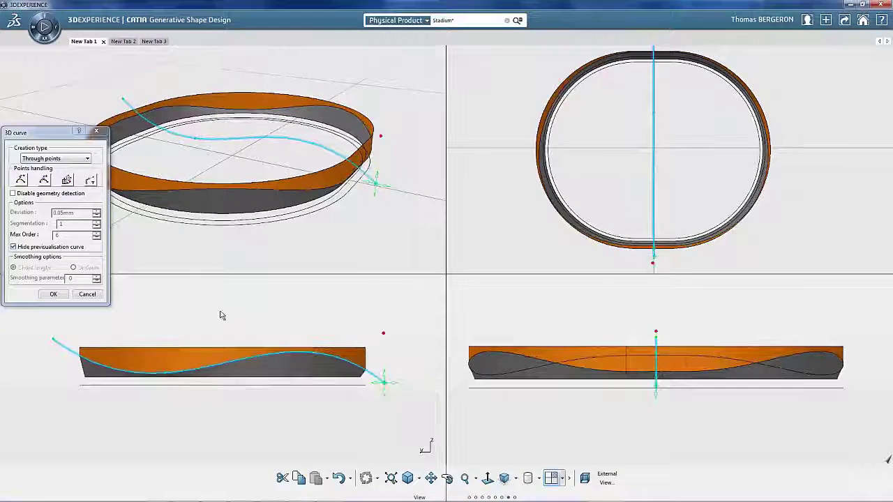
pyautogui.click(54, 294)
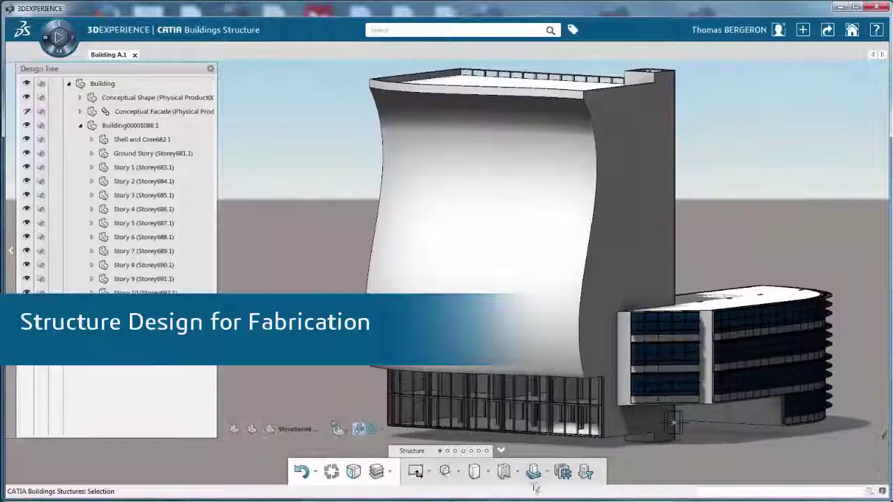
pyautogui.click(516, 472)
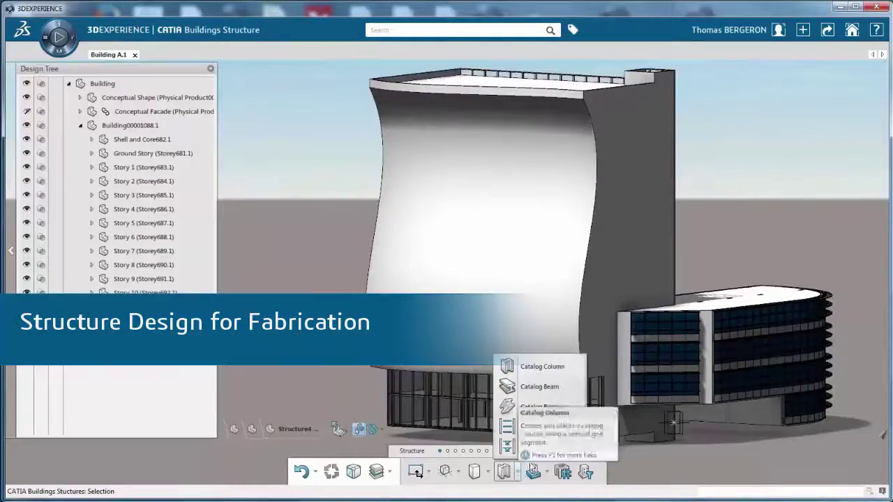
# Start the Catalog Beam command and zoom in on one beam of the structural frame
pyautogui.click(540, 387)
pyautogui.moveTo(472, 398); pyautogui.dragTo(489, 241, button='middle')
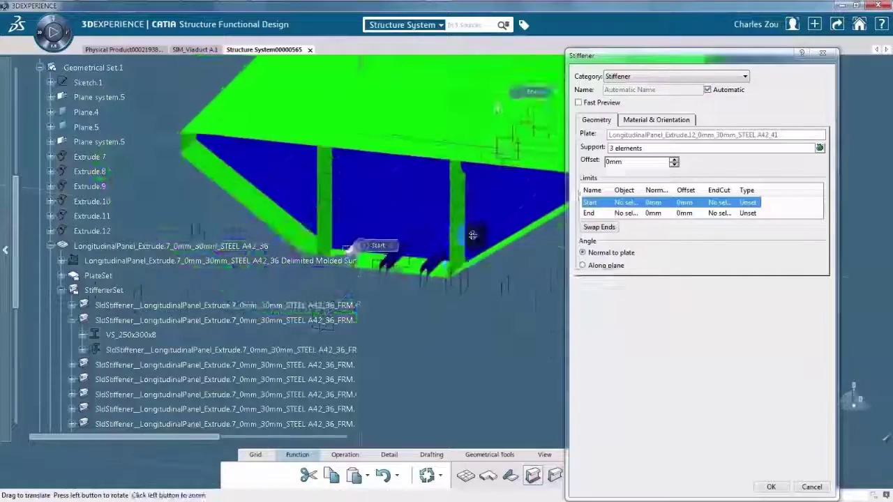
pyautogui.moveTo(473, 236); pyautogui.dragTo(398, 283, button='middle')
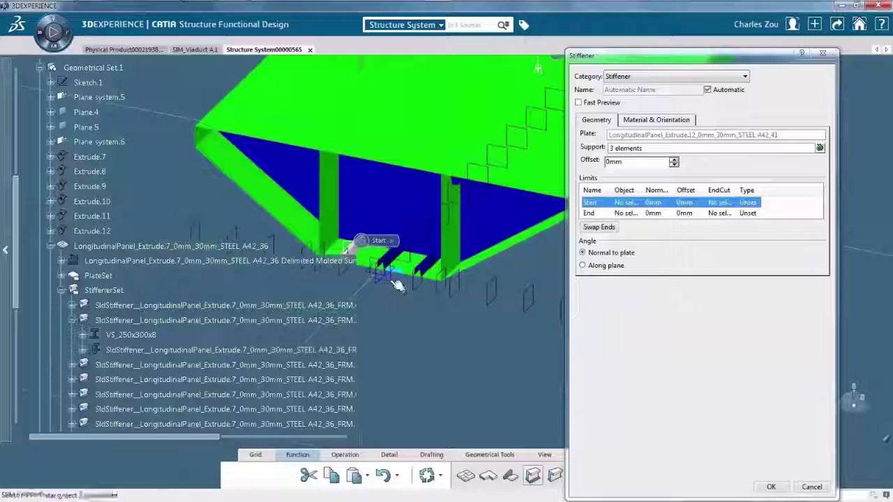
# Orbit and zoom in on the stiffener on the green steel deck panel
pyautogui.moveTo(349, 247); pyautogui.dragTo(475, 144, button='middle')
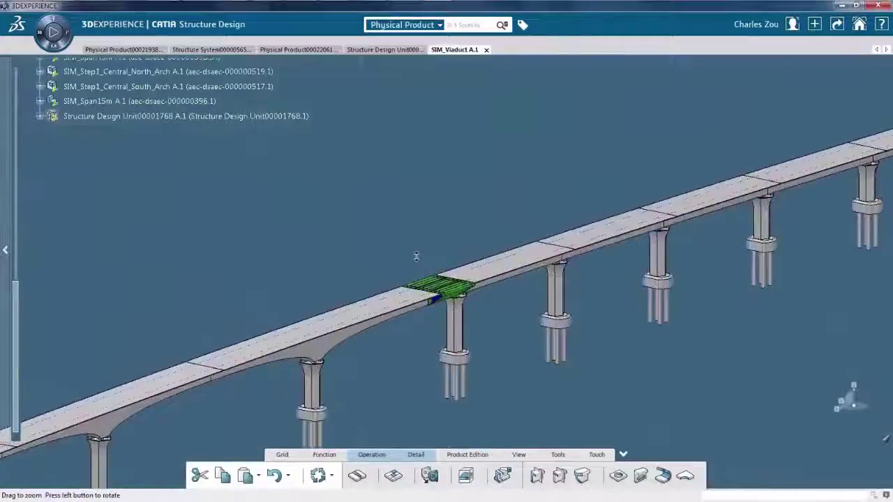
pyautogui.moveTo(417, 256); pyautogui.dragTo(515, 244, button='middle')
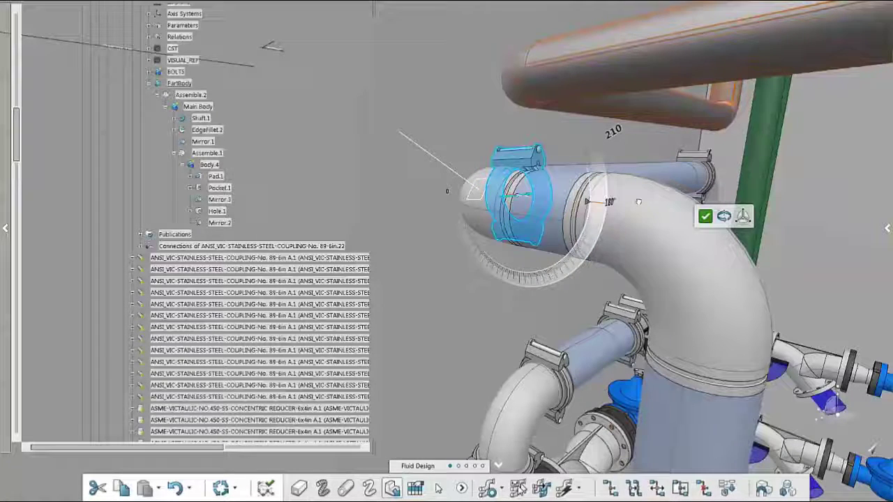
# Validate the new rotation of the stainless-steel Victaulic coupling at the pipe elbow end
pyautogui.click(705, 216)
pyautogui.click(705, 216)
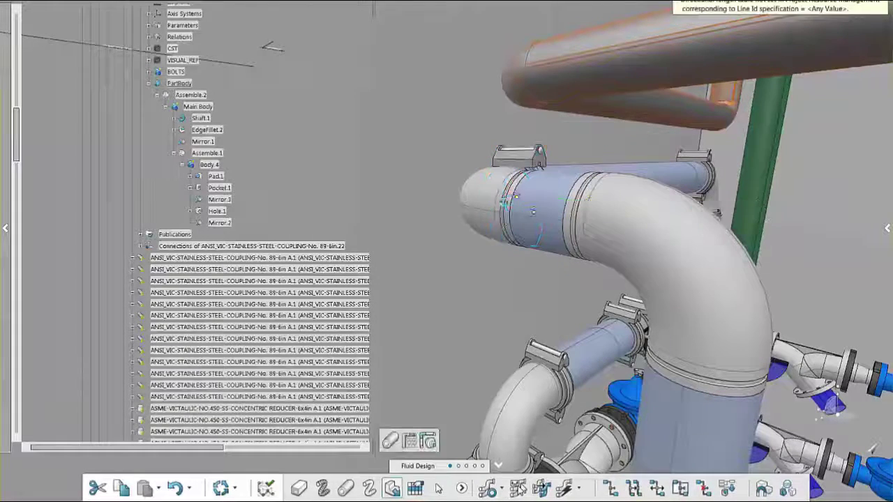